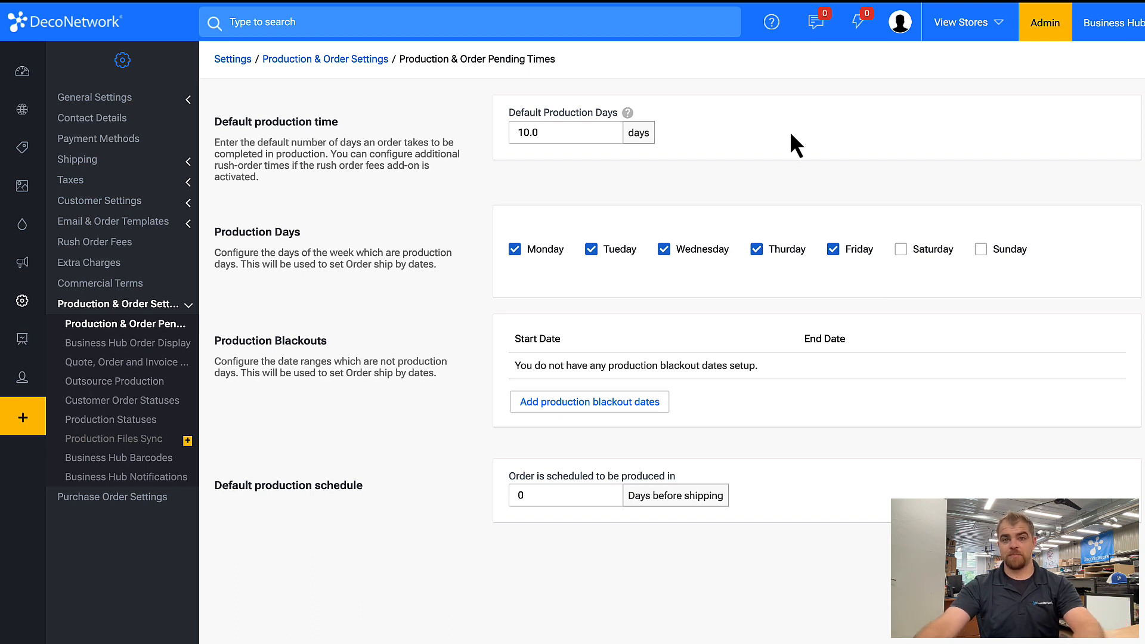
Set the default production days to 15.
{"action": "left_click", "coordinate": [572, 138]}
{"action": "left_click_drag", "start_coordinate": [571, 135], "coordinate": [510, 134]}
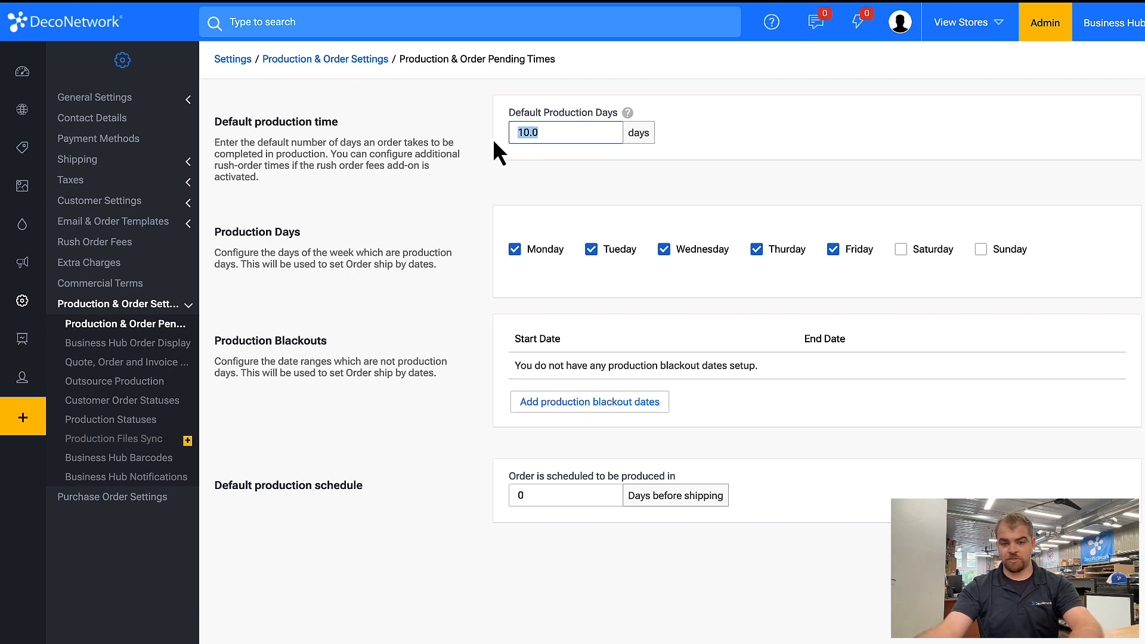
{"action": "type", "text": "15"}
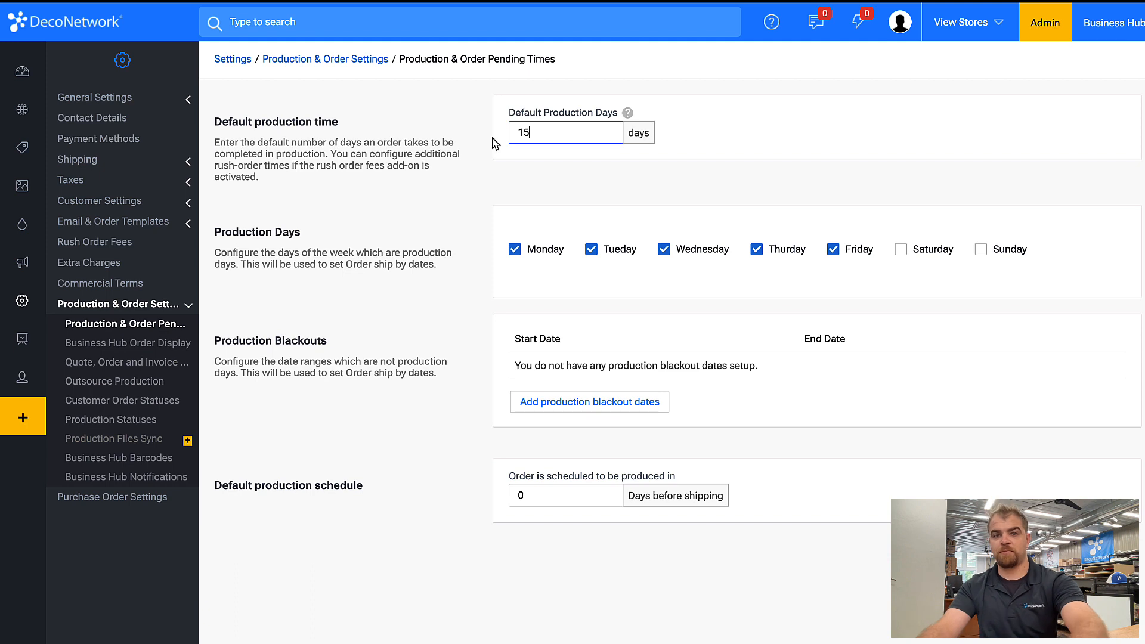
{"action": "left_click", "coordinate": [656, 170]}
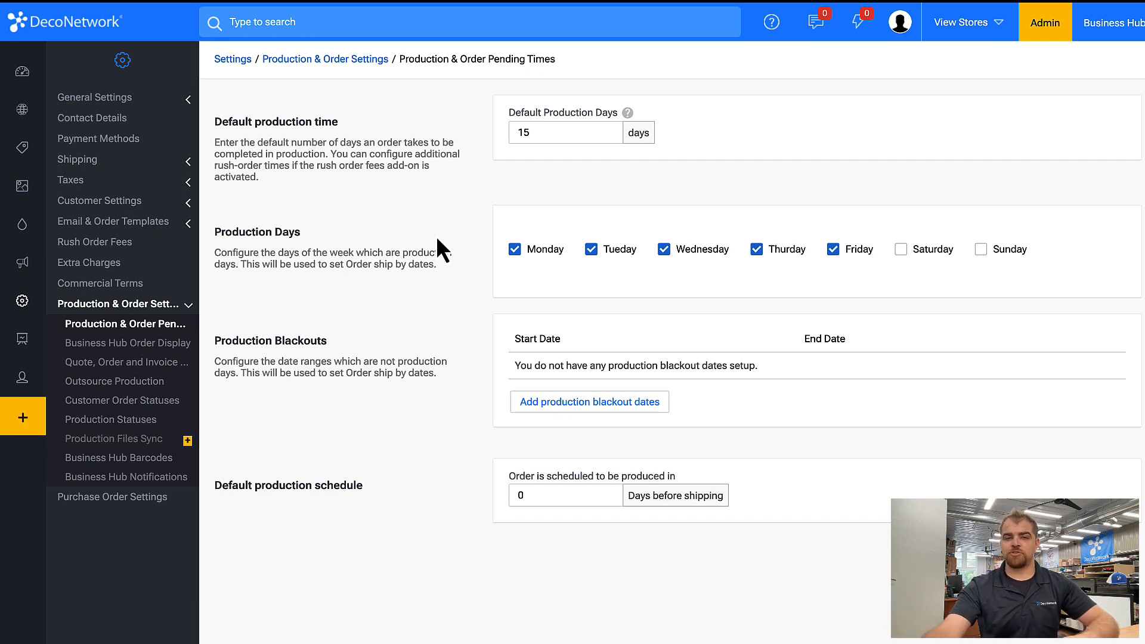
Add a production blackout entry with the start date 25-Dec-2023.
{"action": "left_click", "coordinate": [656, 411]}
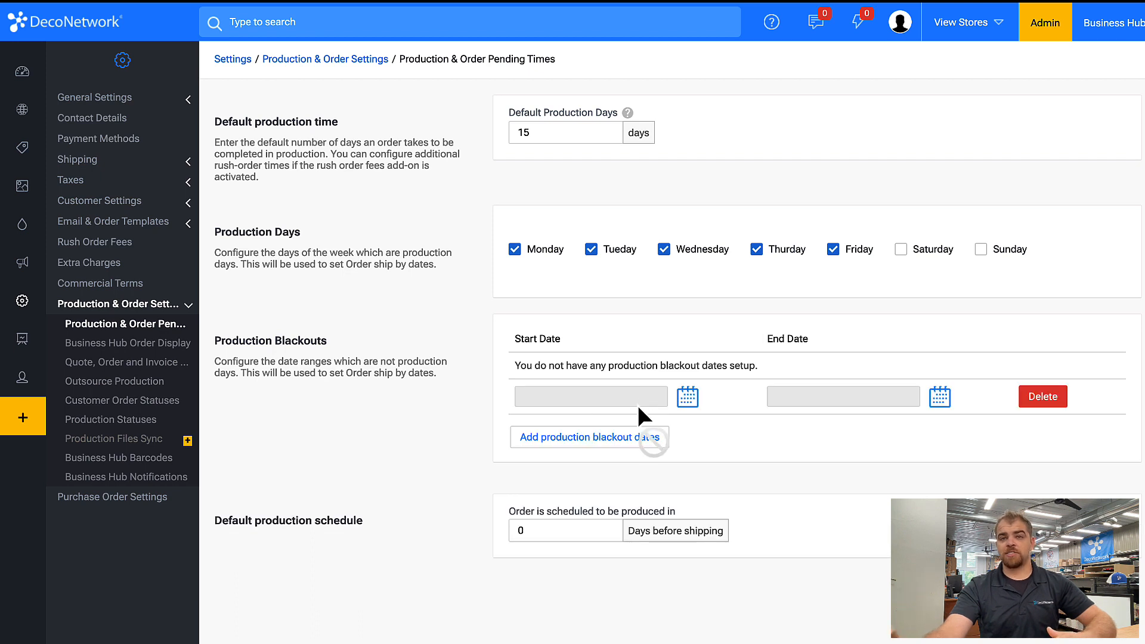
{"action": "left_click", "coordinate": [692, 401]}
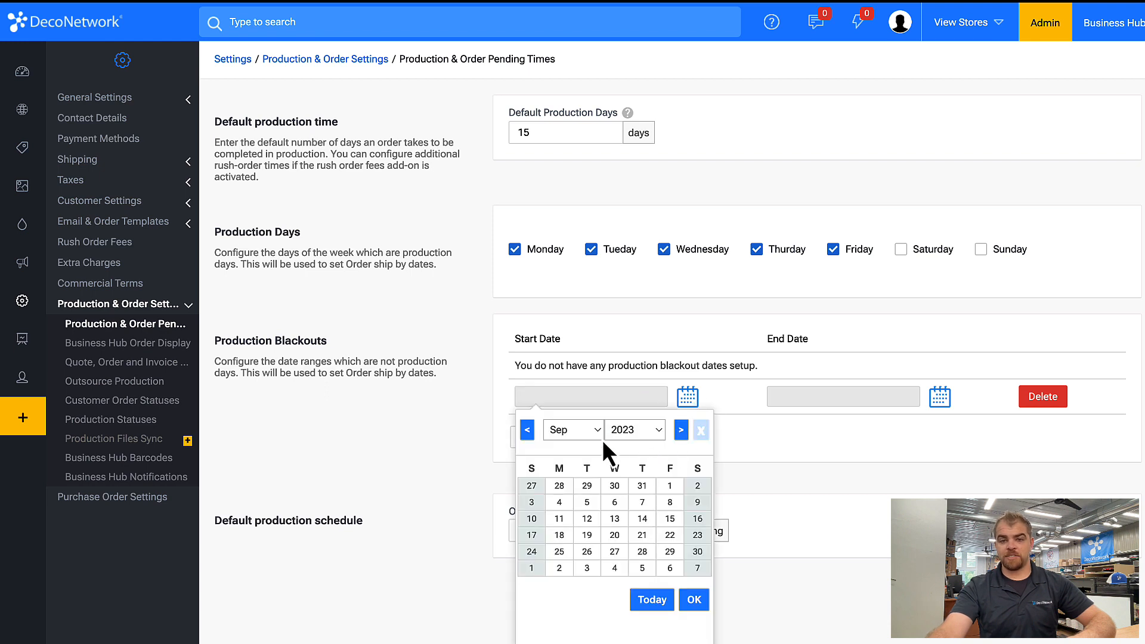
{"action": "left_click", "coordinate": [681, 429]}
{"action": "left_click", "coordinate": [681, 429]}
{"action": "left_click", "coordinate": [681, 430]}
{"action": "left_click", "coordinate": [681, 429]}
{"action": "left_click", "coordinate": [528, 429]}
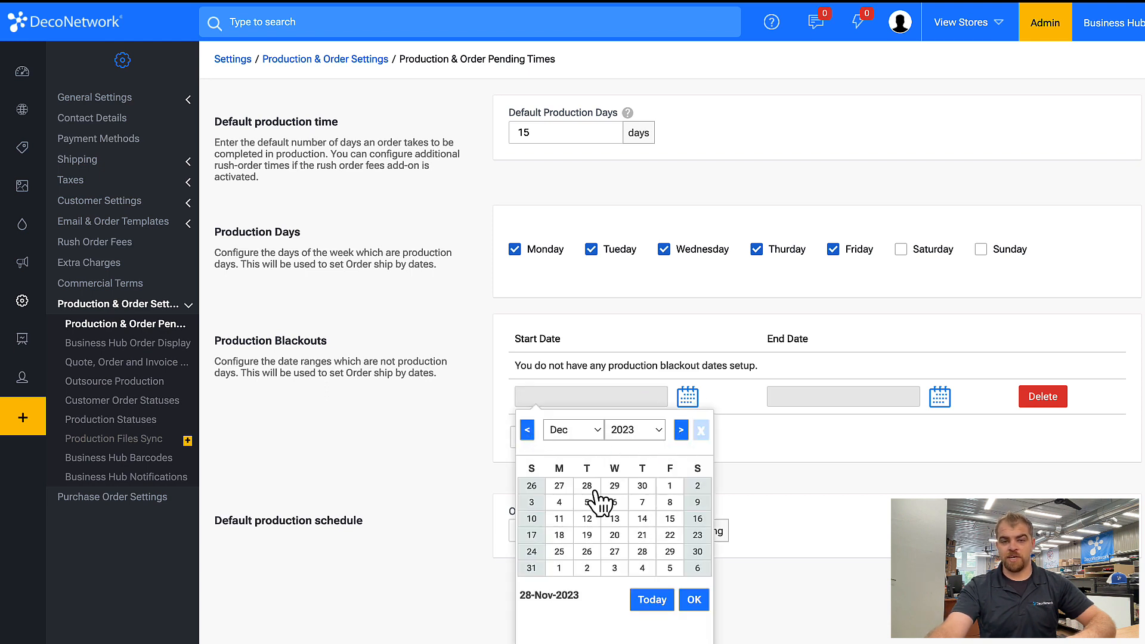
{"action": "left_click", "coordinate": [560, 553]}
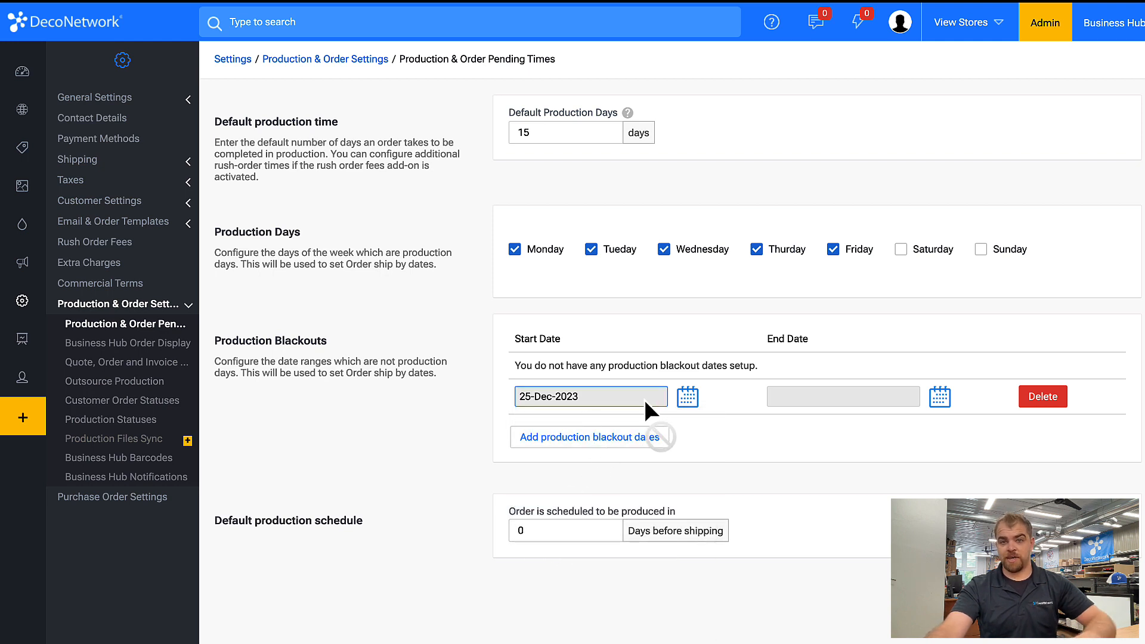
Add a second production blackout entry with the start date 01-Jan-2023.
{"action": "left_click", "coordinate": [640, 443]}
{"action": "left_click", "coordinate": [686, 434]}
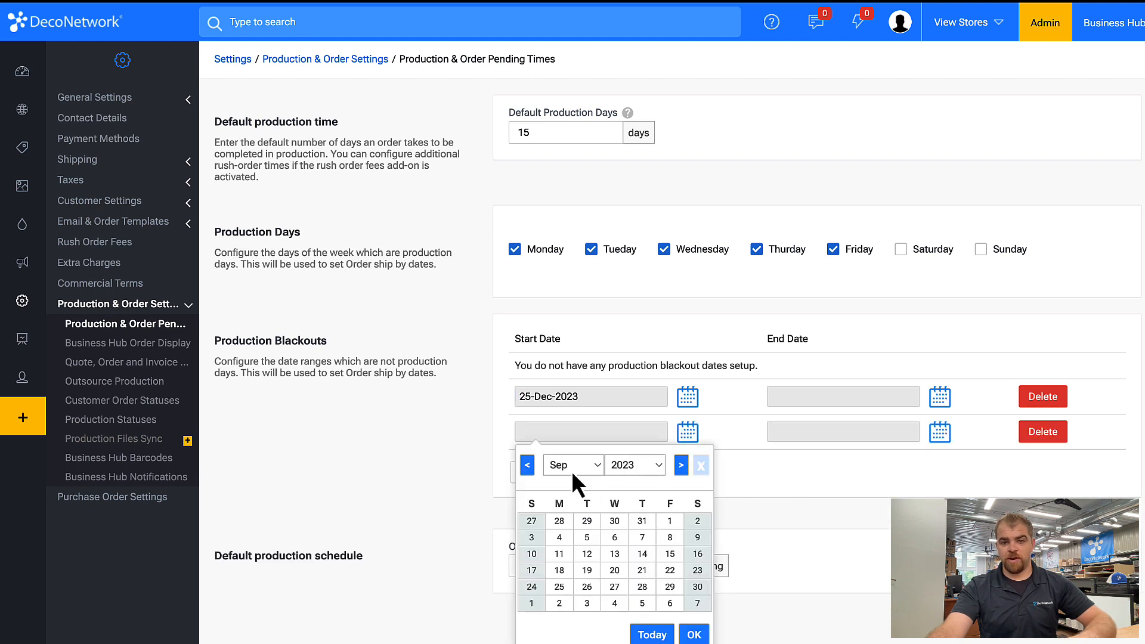
{"action": "left_click", "coordinate": [600, 467]}
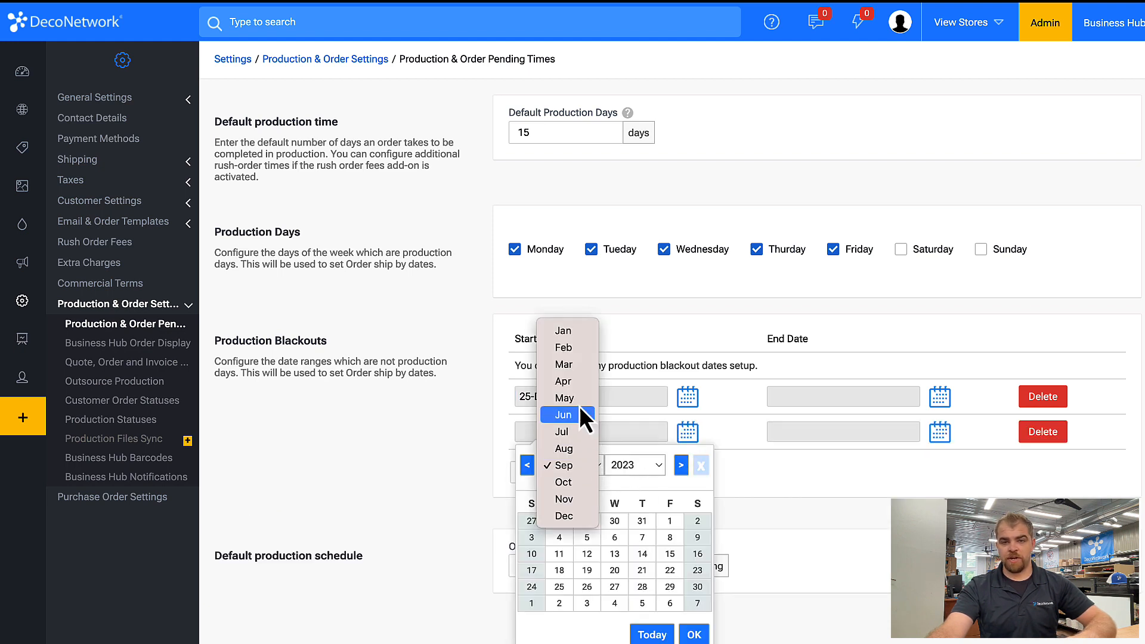
{"action": "left_click", "coordinate": [568, 331]}
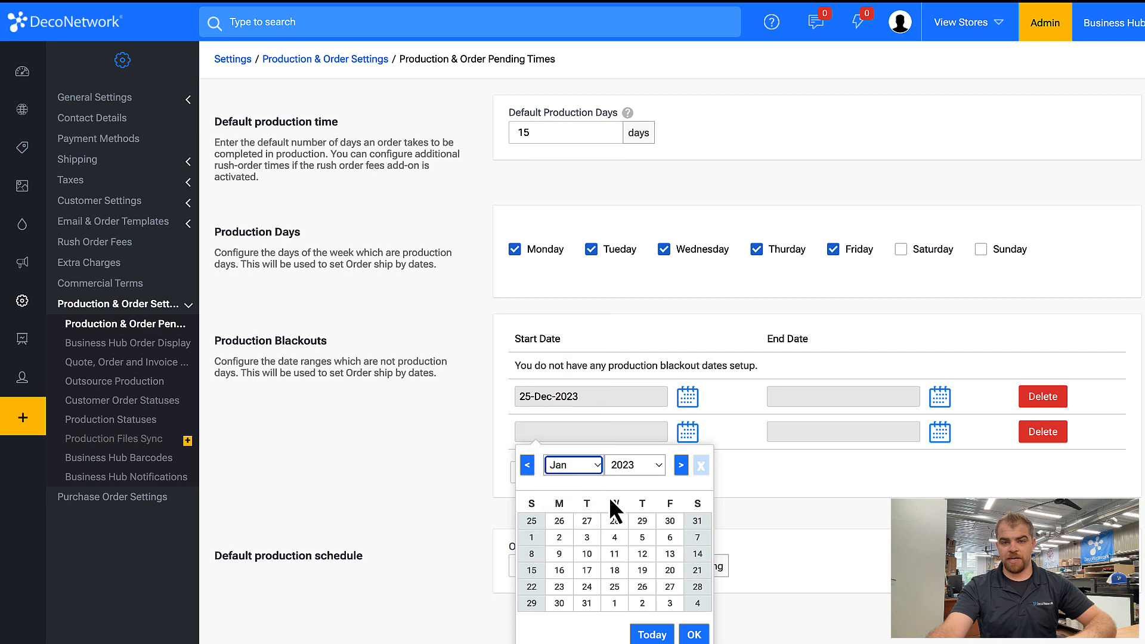
{"action": "left_click", "coordinate": [528, 541]}
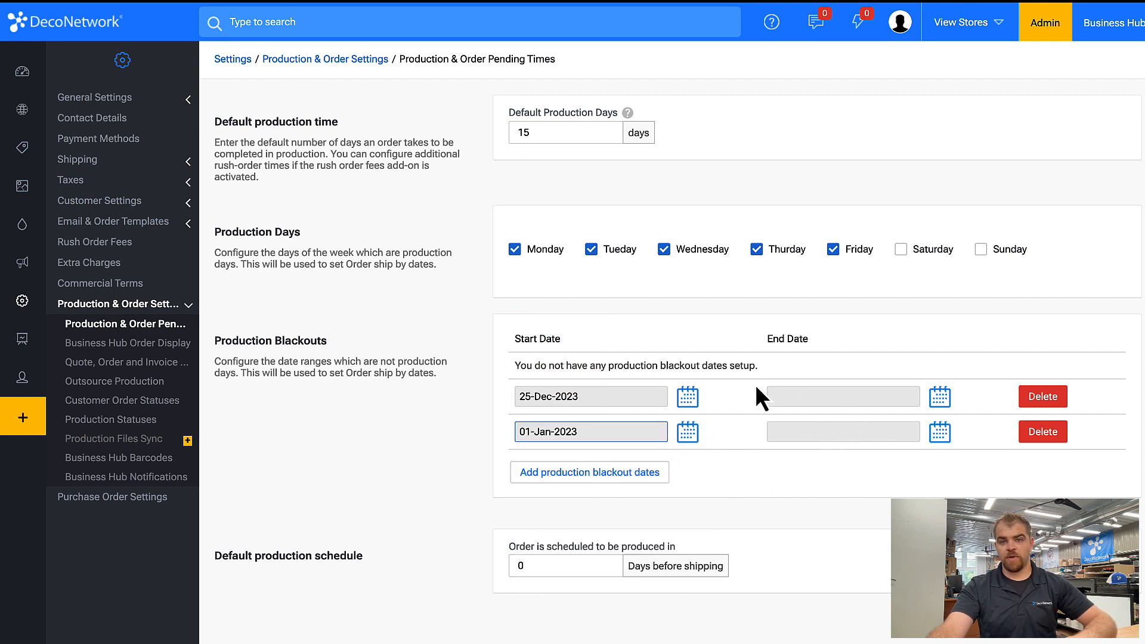
Set the end date of the blackout starting 25-Dec-2023 to 26-Dec-2023.
{"action": "left_click", "coordinate": [940, 398]}
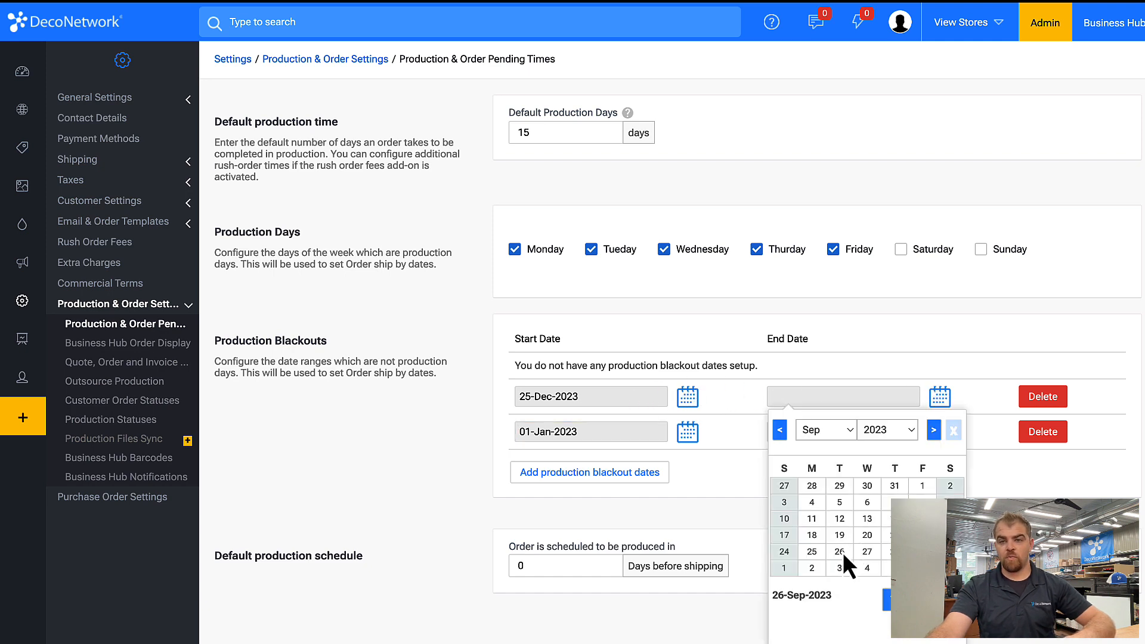
{"action": "left_click", "coordinate": [840, 552]}
{"action": "left_click", "coordinate": [938, 400]}
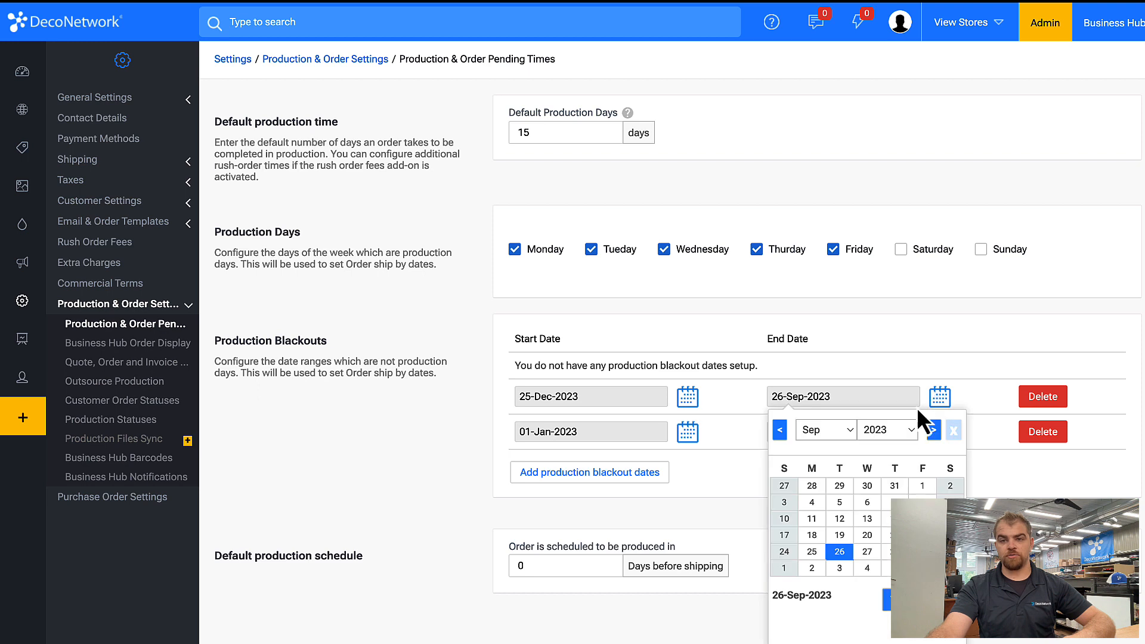
{"action": "left_click", "coordinate": [842, 431]}
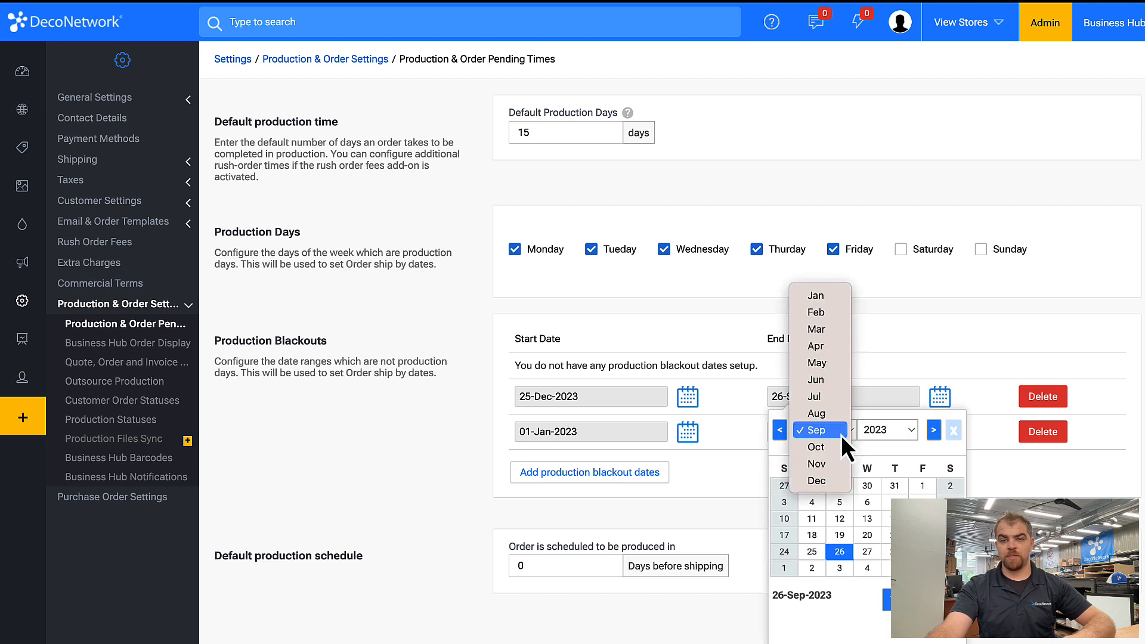
{"action": "left_click", "coordinate": [832, 478]}
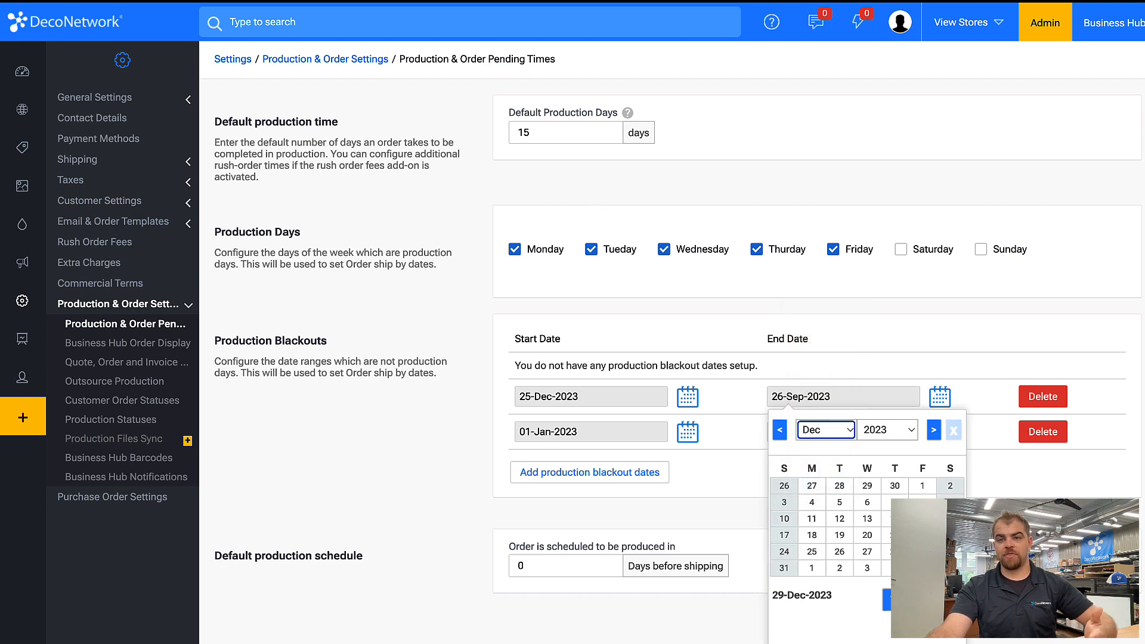
{"action": "left_click", "coordinate": [847, 550]}
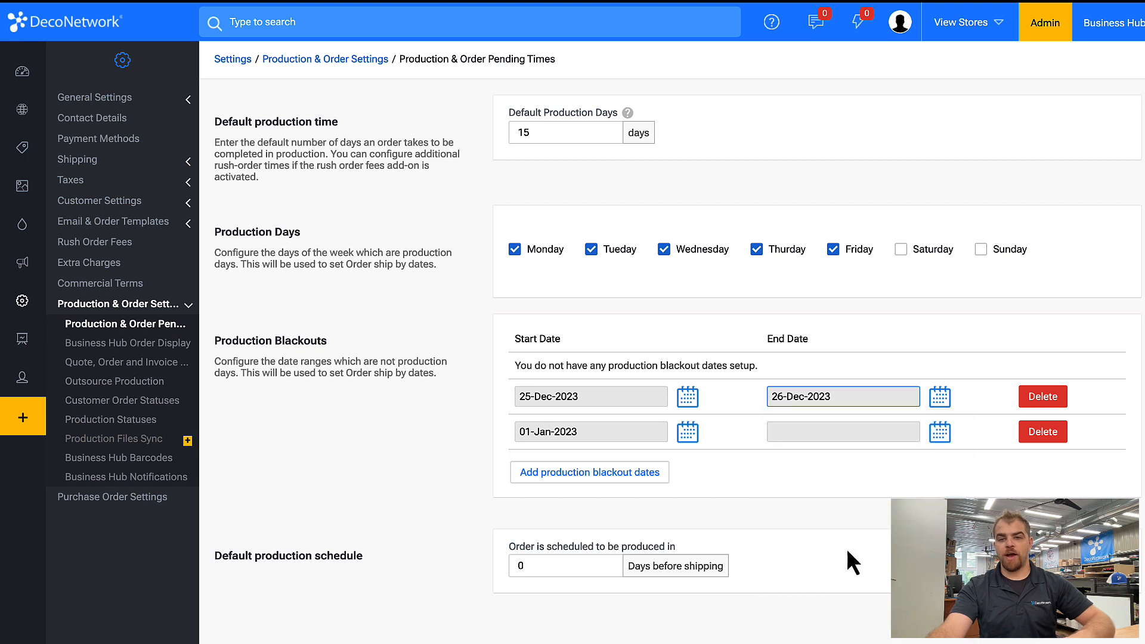
Set the end date of the blackout starting 01-Jan-2023 to 02-Jan-2023.
{"action": "left_click", "coordinate": [941, 433]}
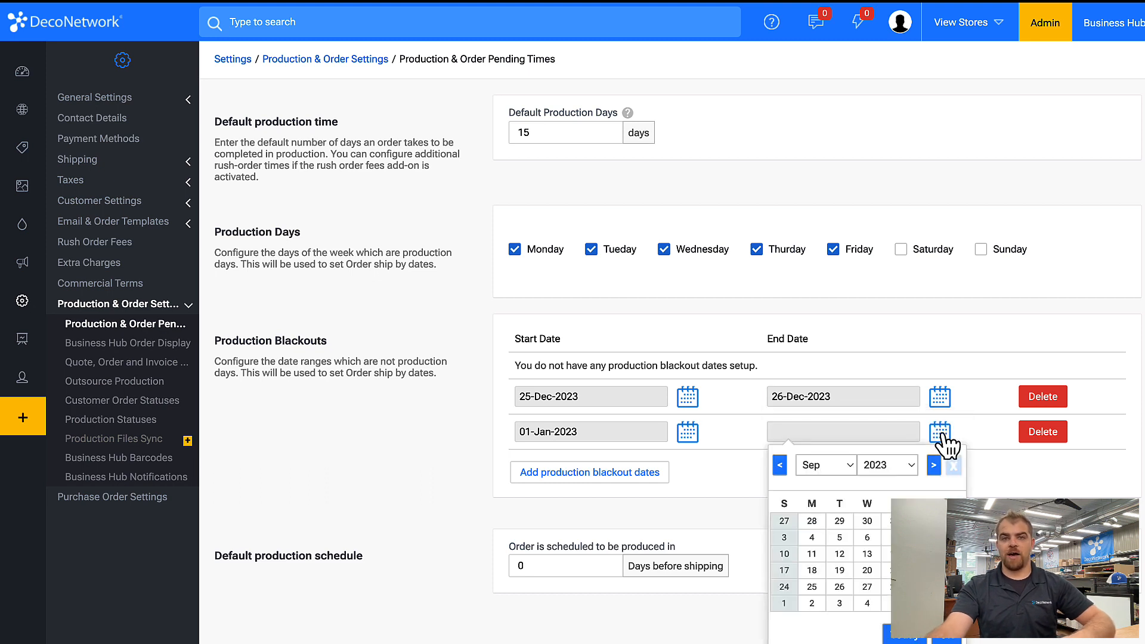
{"action": "left_click", "coordinate": [847, 463]}
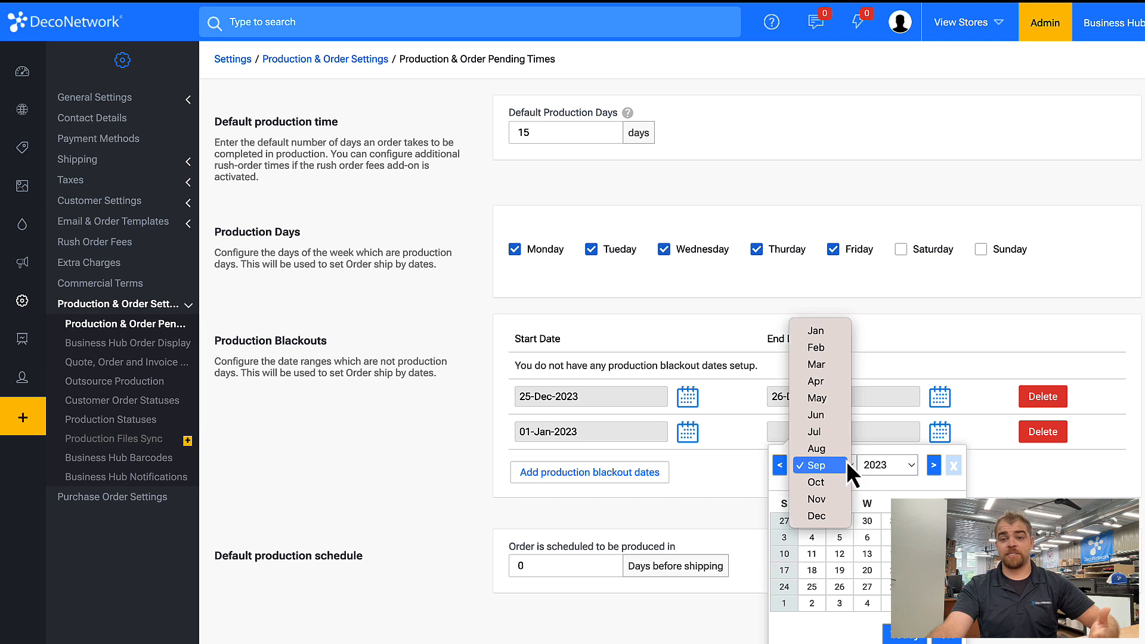
{"action": "left_click", "coordinate": [822, 332]}
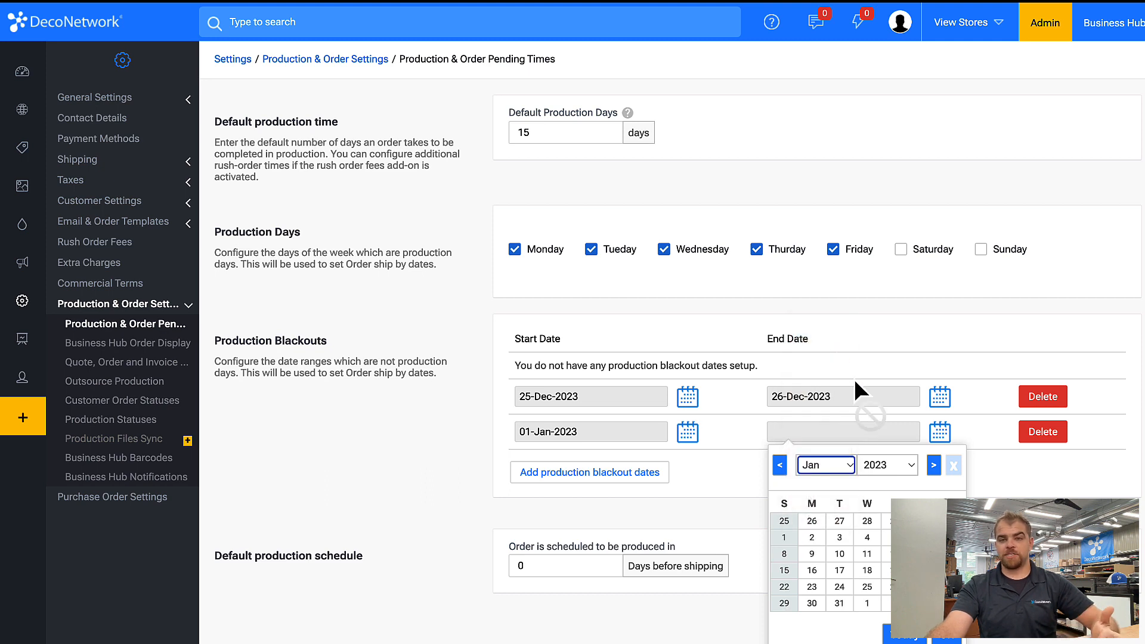
{"action": "left_click", "coordinate": [812, 538]}
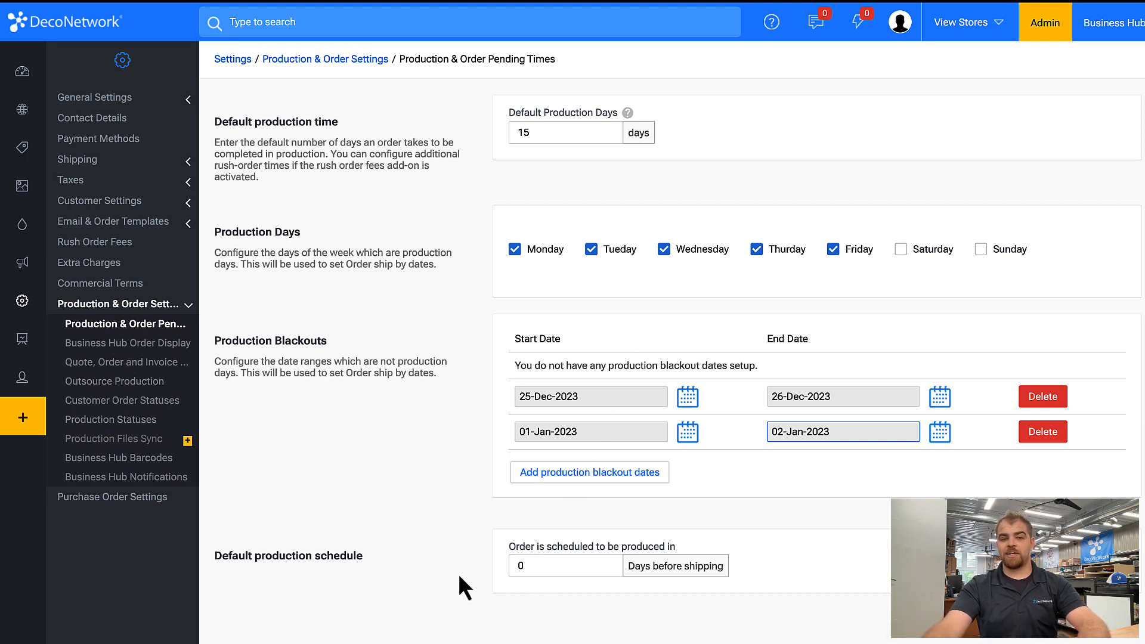
Schedule orders to be produced 5 days before shipping by default and save the production time settings.
{"action": "double_click", "coordinate": [518, 565]}
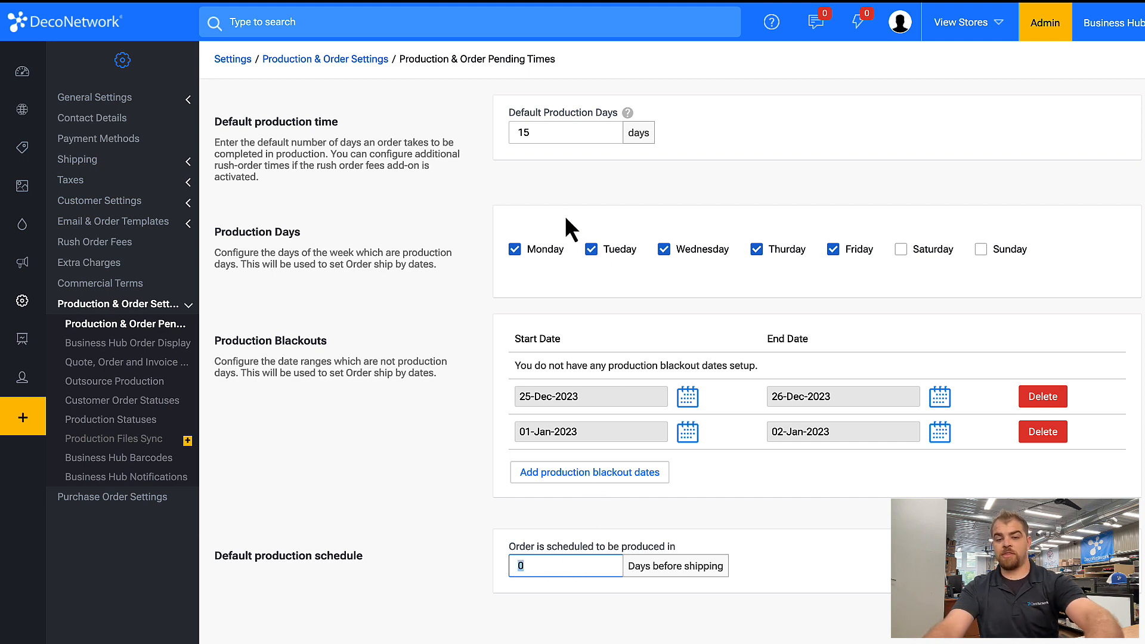
{"action": "type", "text": "5"}
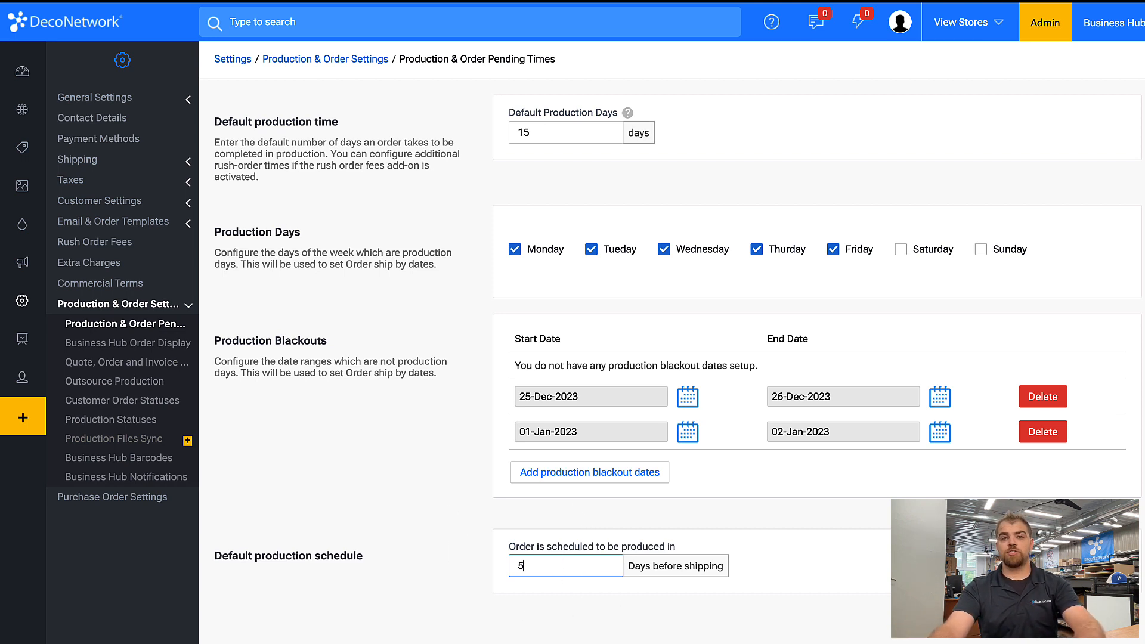
{"action": "key", "text": "Return"}
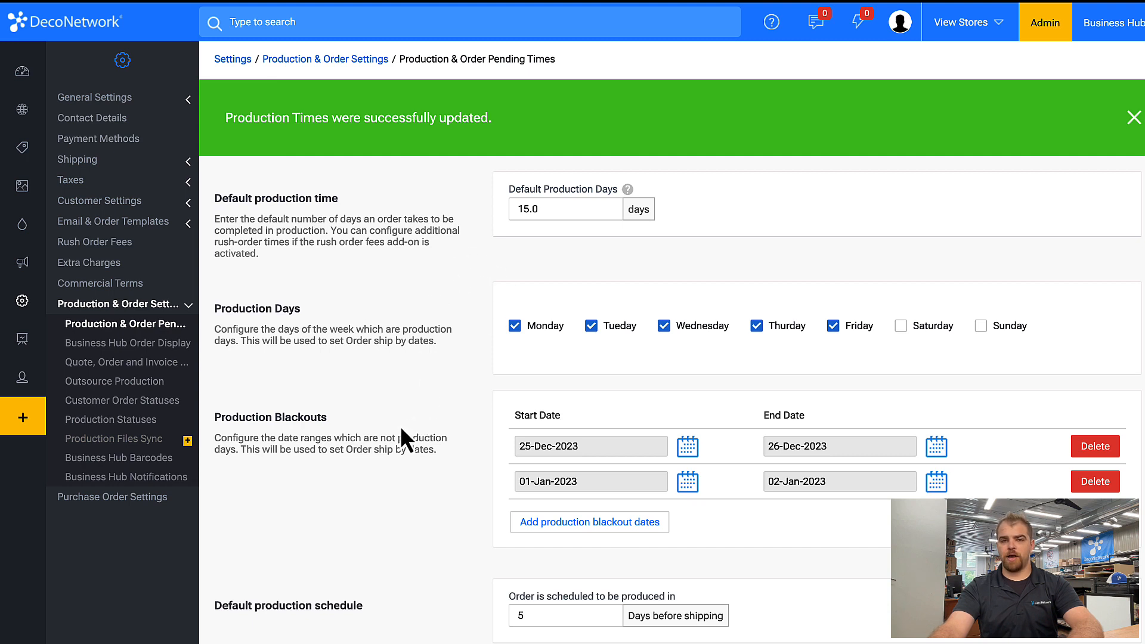
In the Business Hub Order Display settings, give orders due in less than 3 days a red background and near-white text.
{"action": "left_click", "coordinate": [131, 350]}
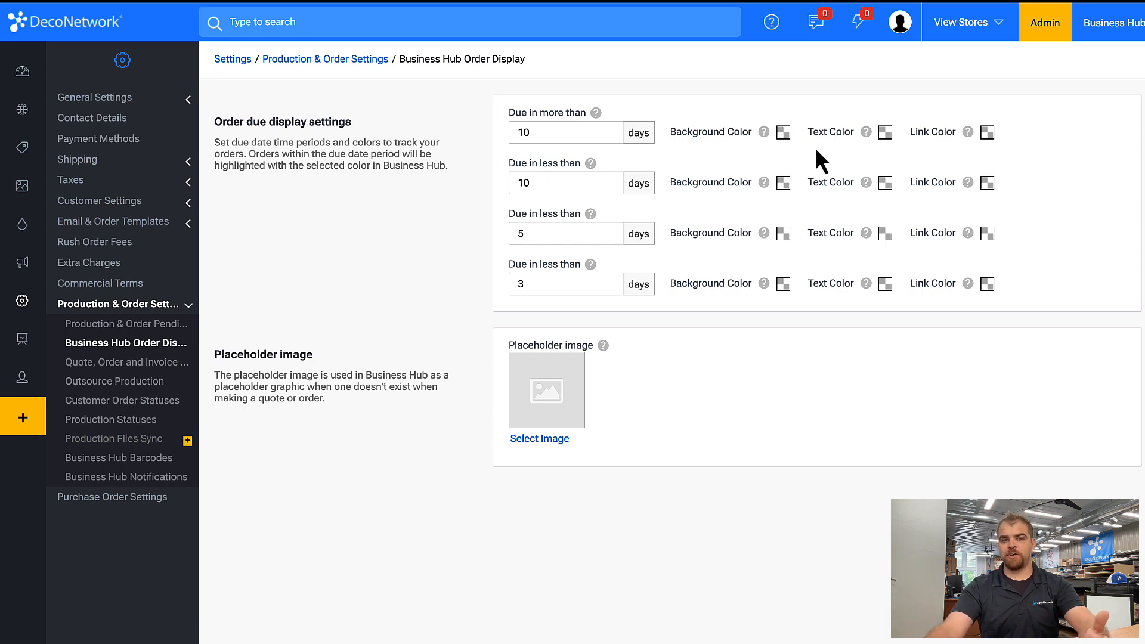
{"action": "left_click", "coordinate": [785, 285]}
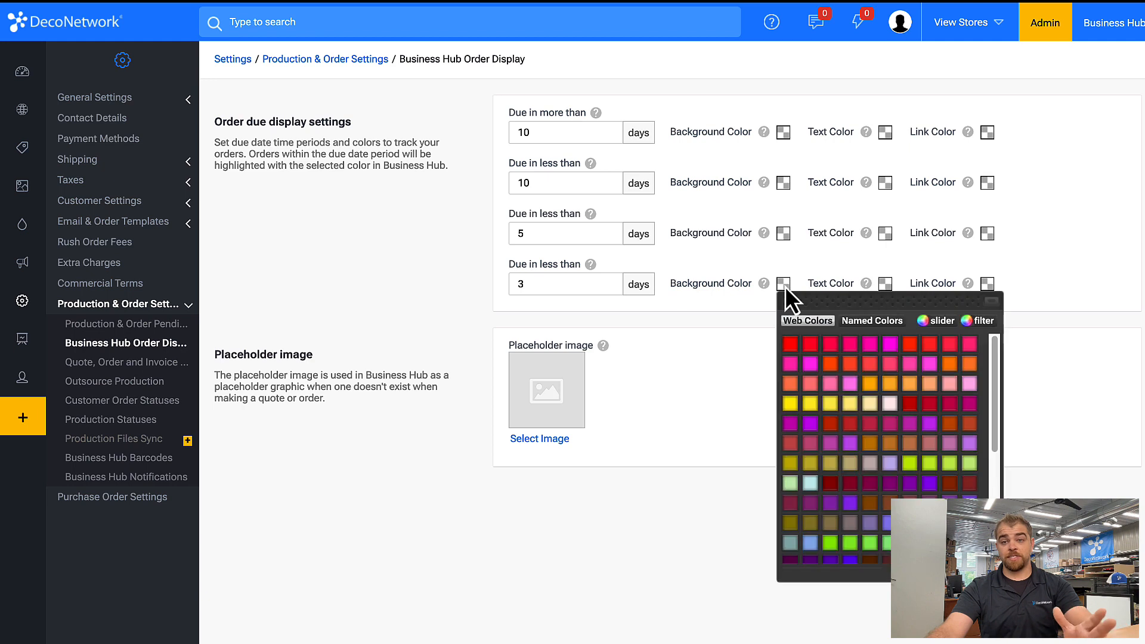
{"action": "left_click", "coordinate": [791, 345]}
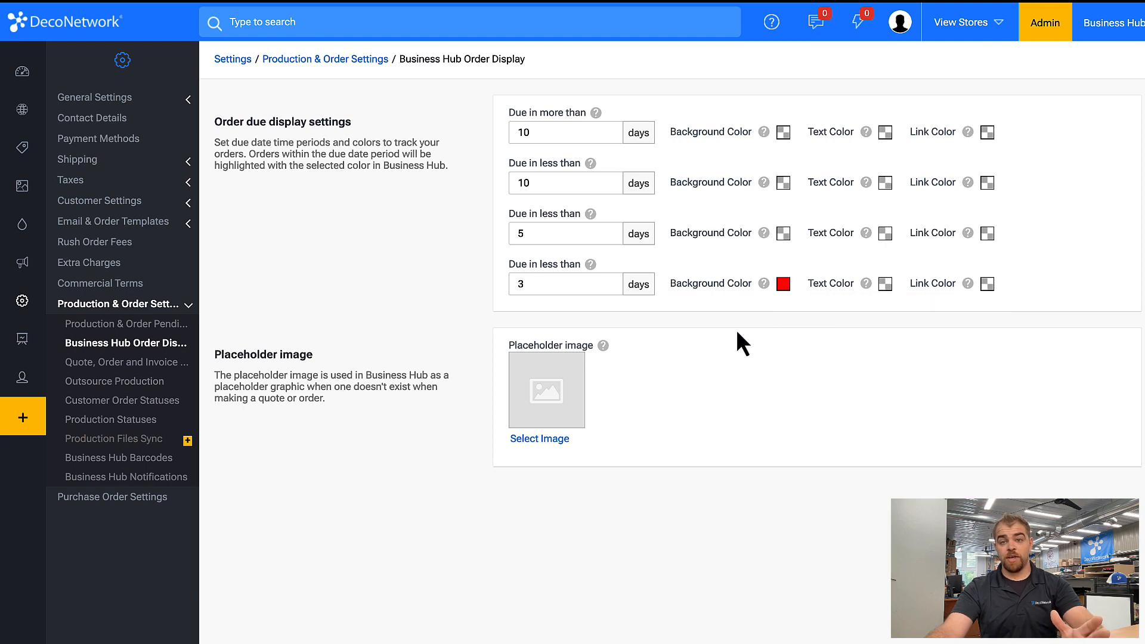
{"action": "left_click", "coordinate": [888, 284]}
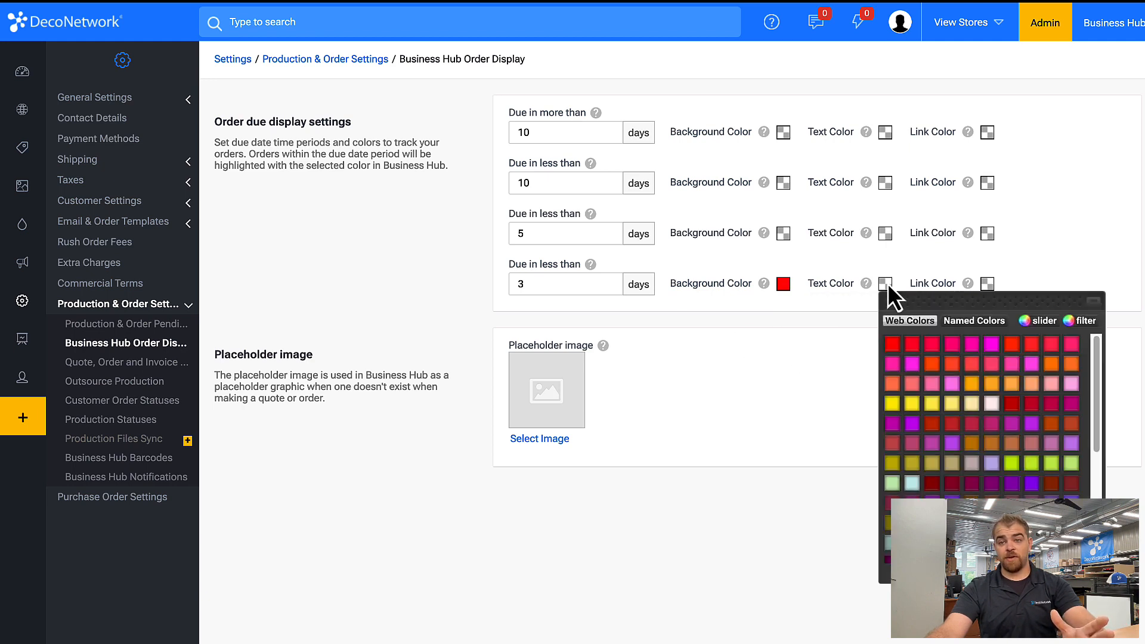
{"action": "left_click", "coordinate": [991, 322]}
{"action": "left_click", "coordinate": [901, 361]}
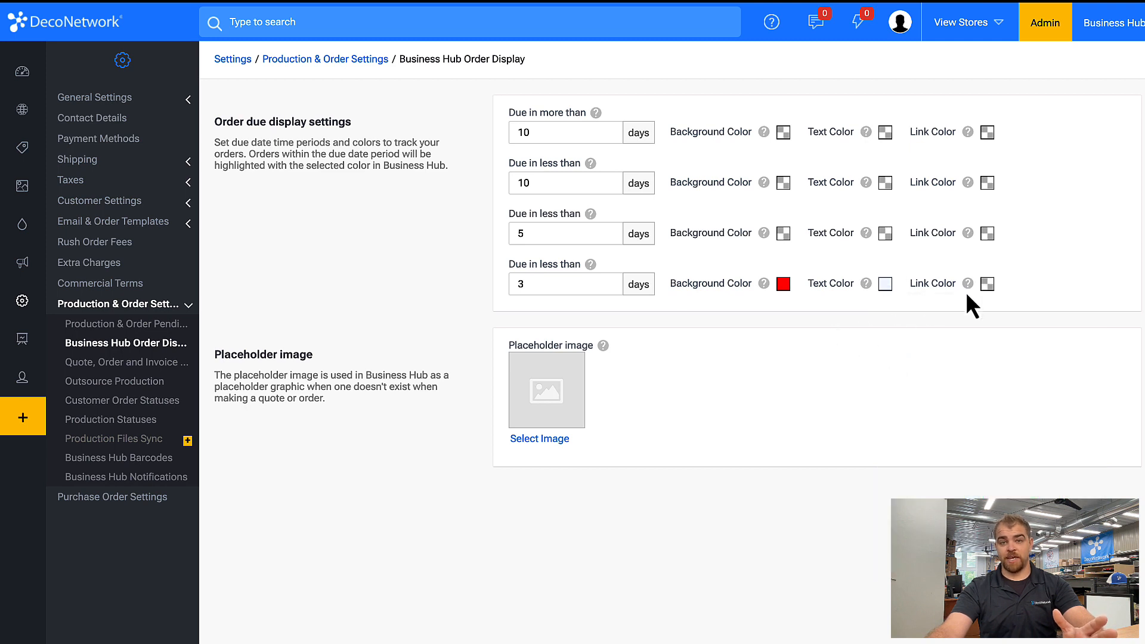
Set a green background color for orders due in more than 10 days.
{"action": "left_click", "coordinate": [784, 135]}
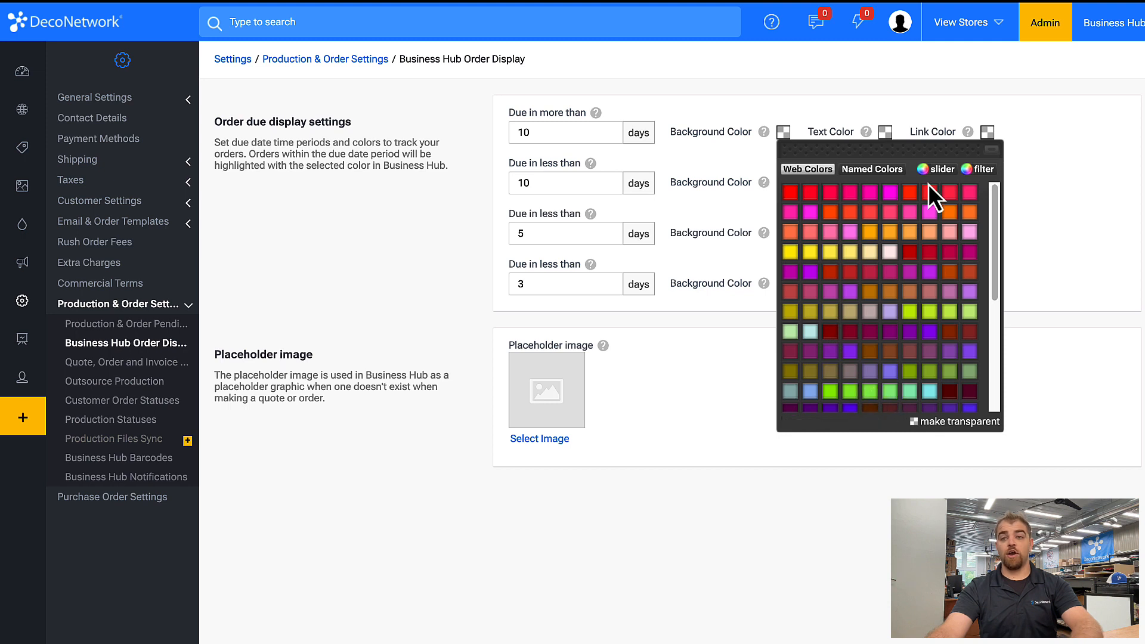
{"action": "left_click", "coordinate": [876, 170]}
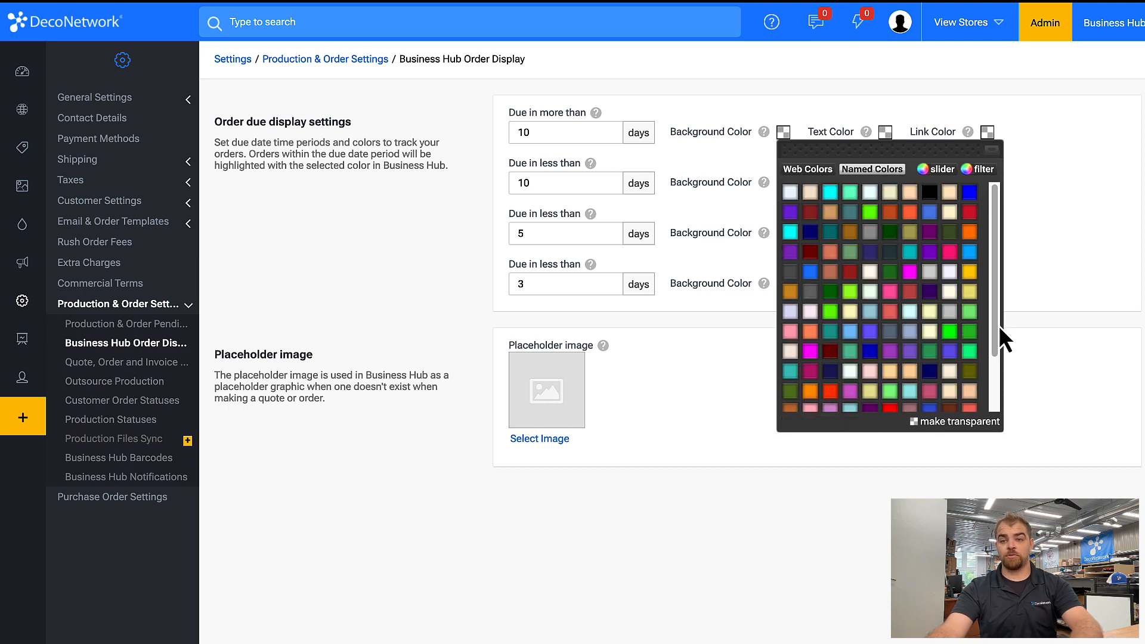
{"action": "left_click", "coordinate": [969, 332]}
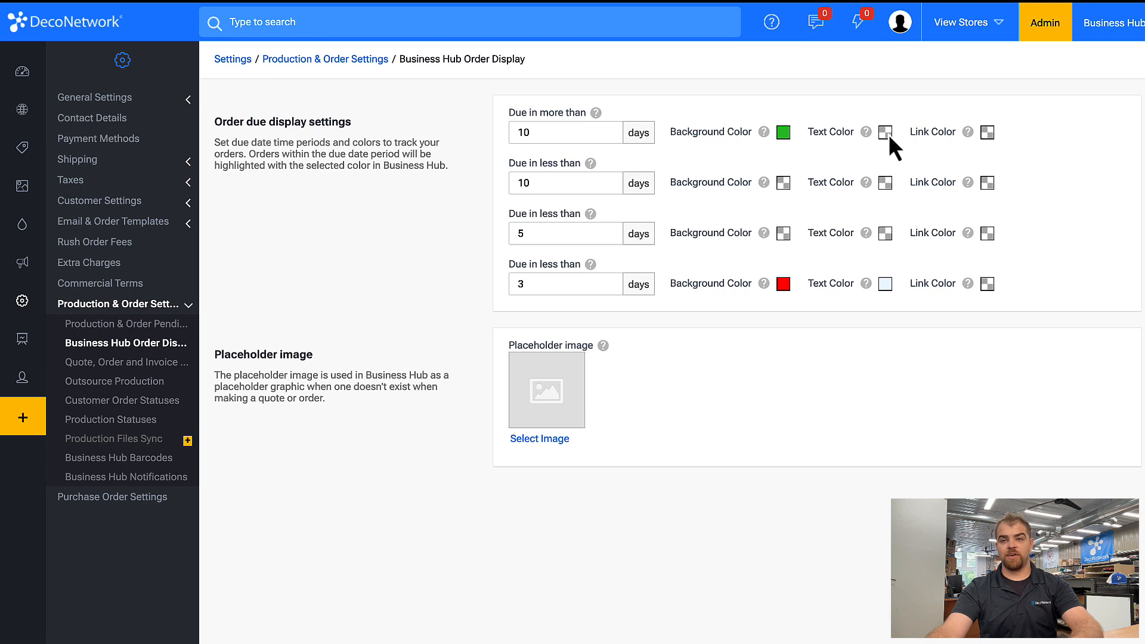
Set the background color to blue for orders due in less than 10 days and orange for less than 5 days.
{"action": "left_click", "coordinate": [784, 182]}
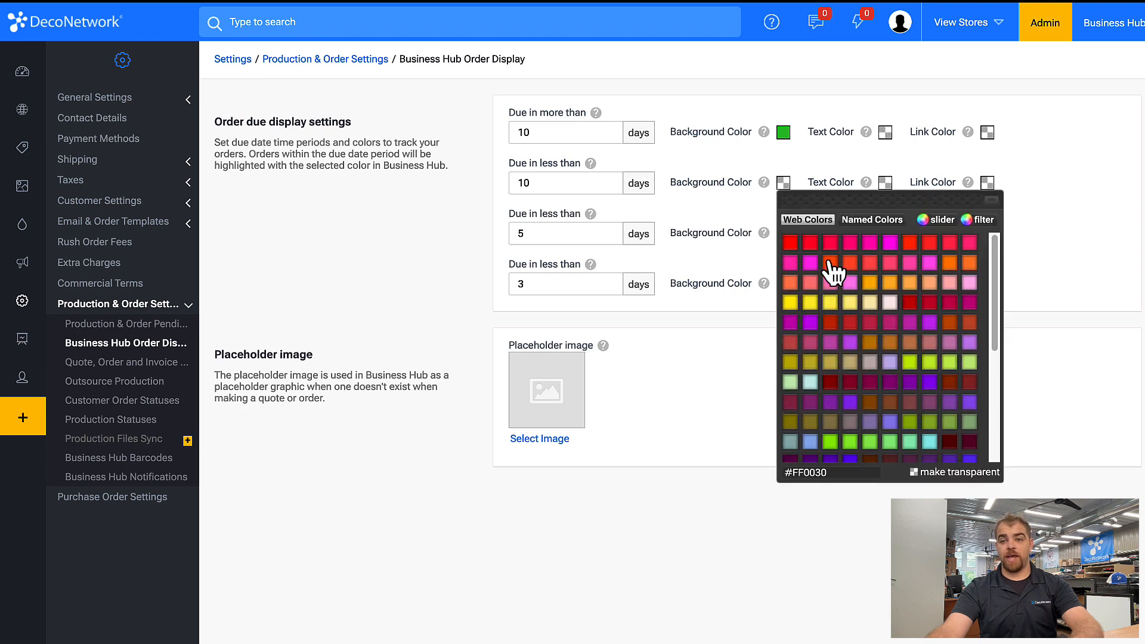
{"action": "scroll", "coordinate": [882, 392], "scroll_direction": "down", "scroll_amount": 1}
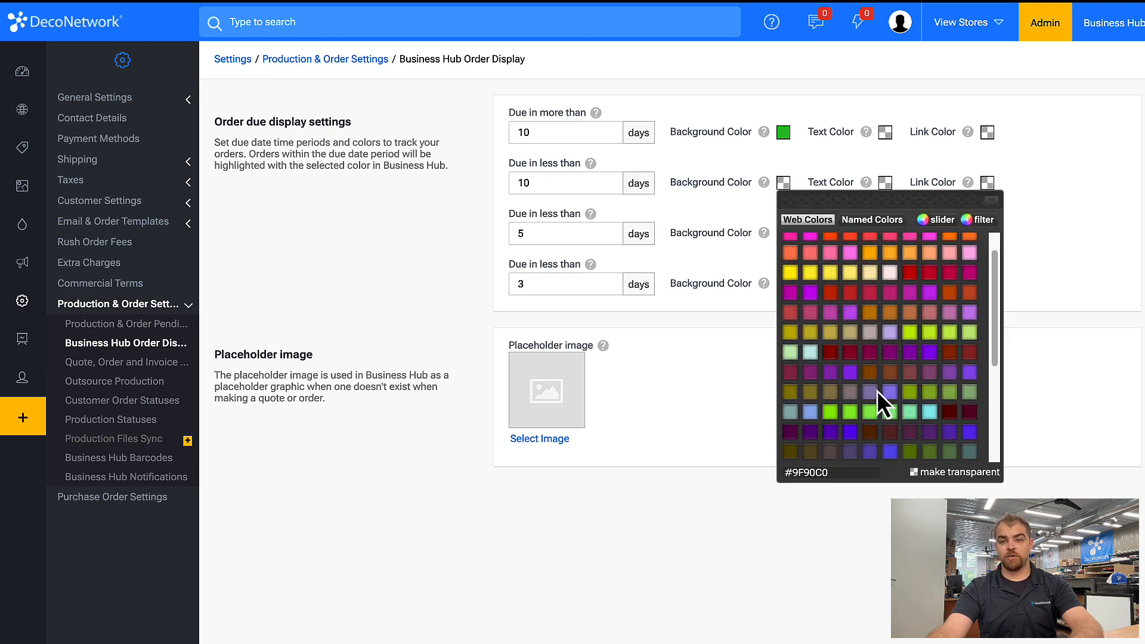
{"action": "left_click", "coordinate": [871, 216]}
{"action": "left_click", "coordinate": [964, 250]}
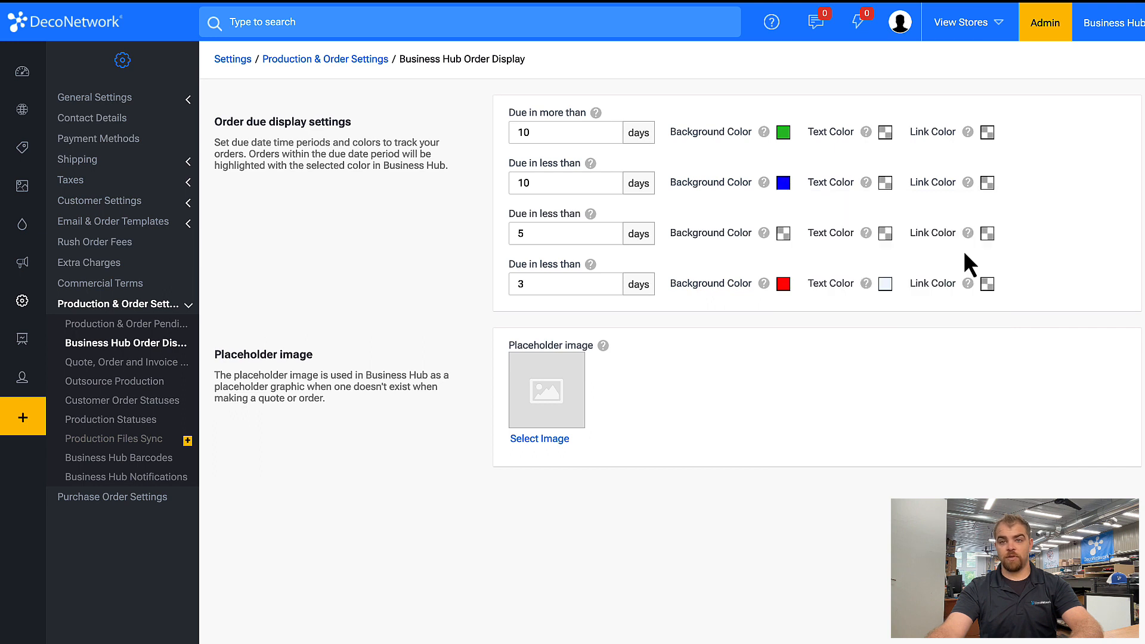
{"action": "left_click", "coordinate": [784, 233]}
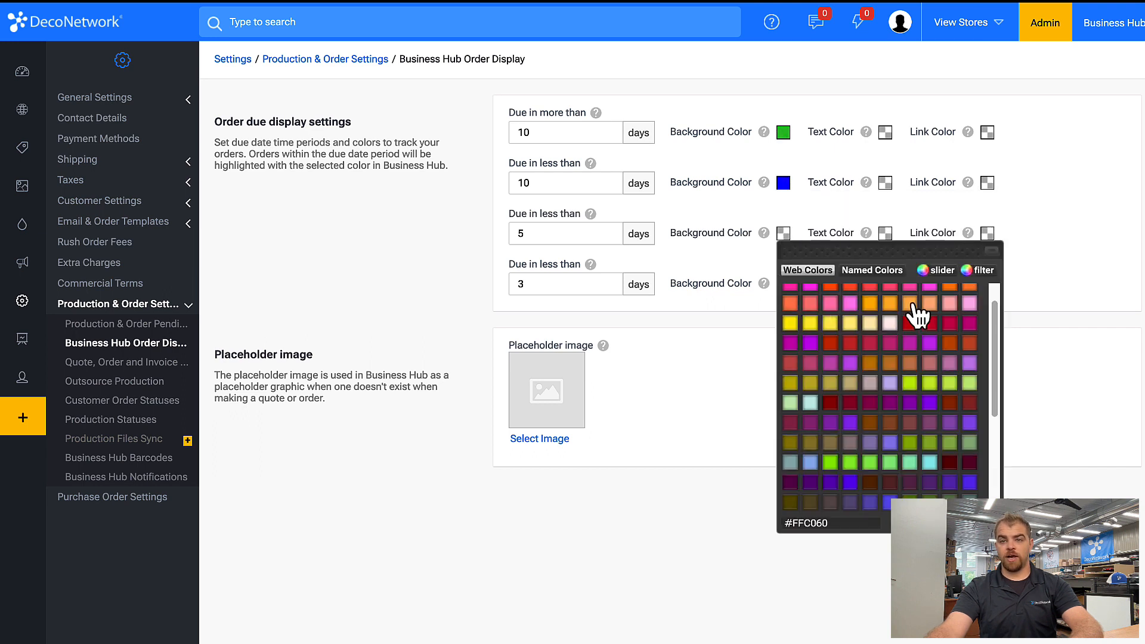
{"action": "left_click", "coordinate": [845, 289]}
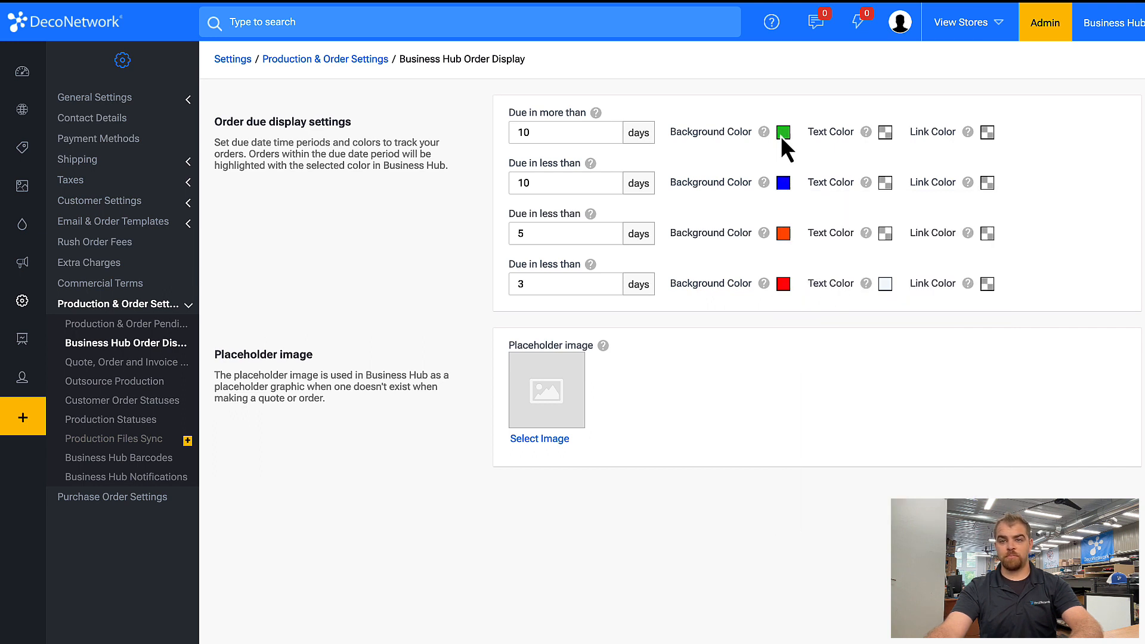